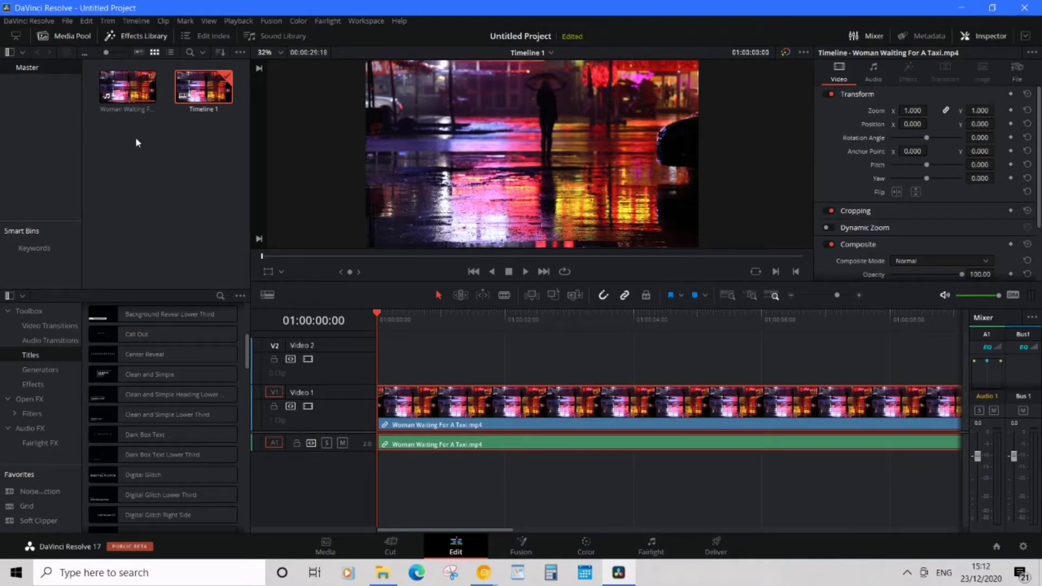
Browse the Titles presets in the Effects Library and pick the basic Text title.
left_click(134, 38)
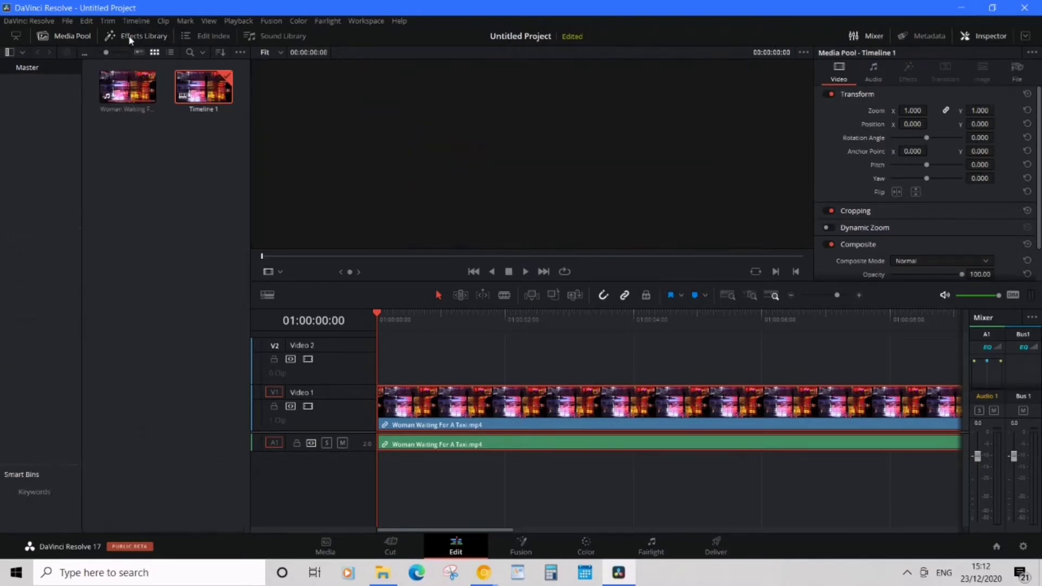
left_click(137, 37)
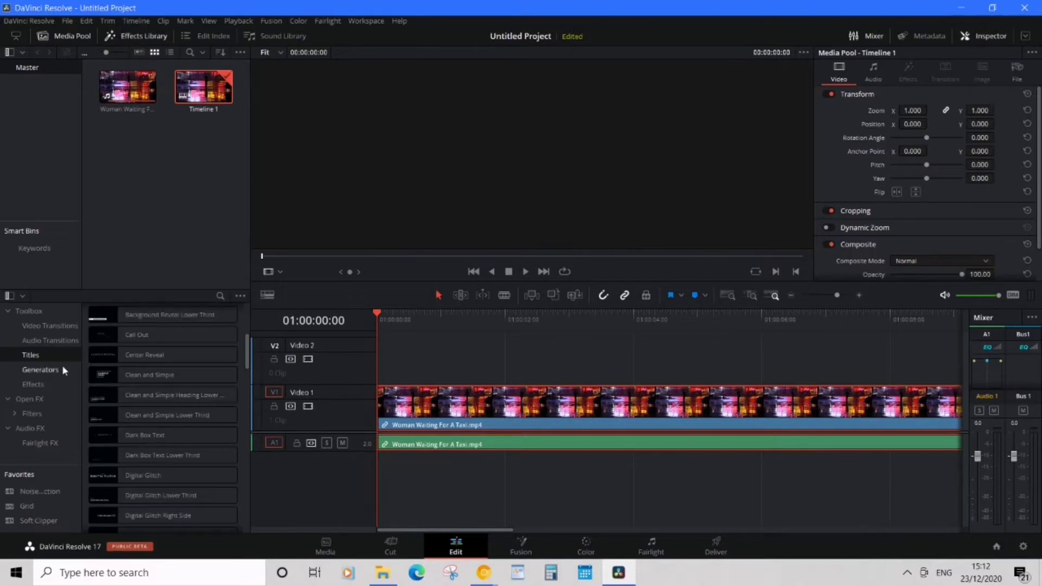
left_click(28, 353)
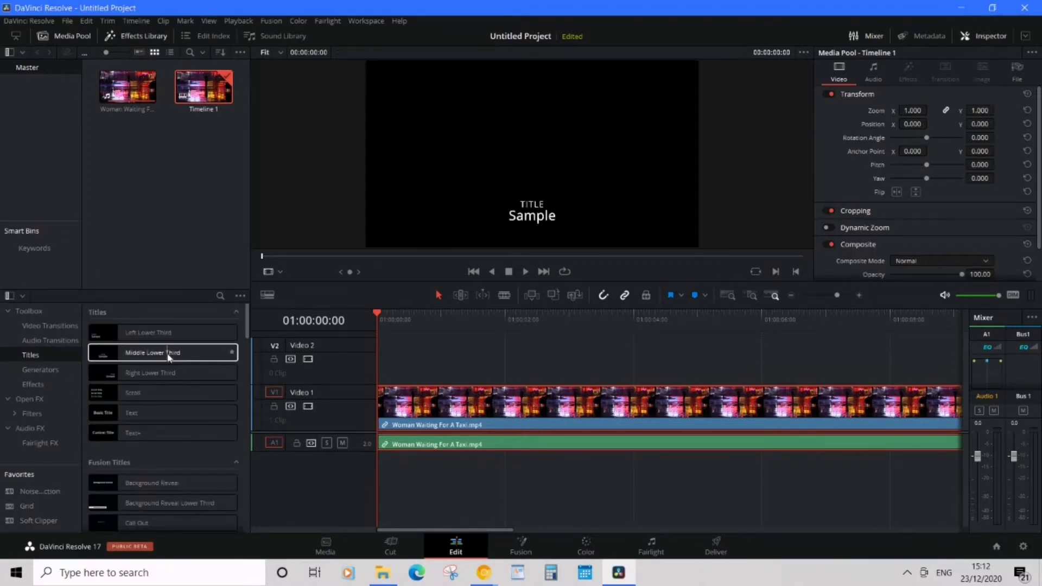
scroll(177, 387, "down", 3)
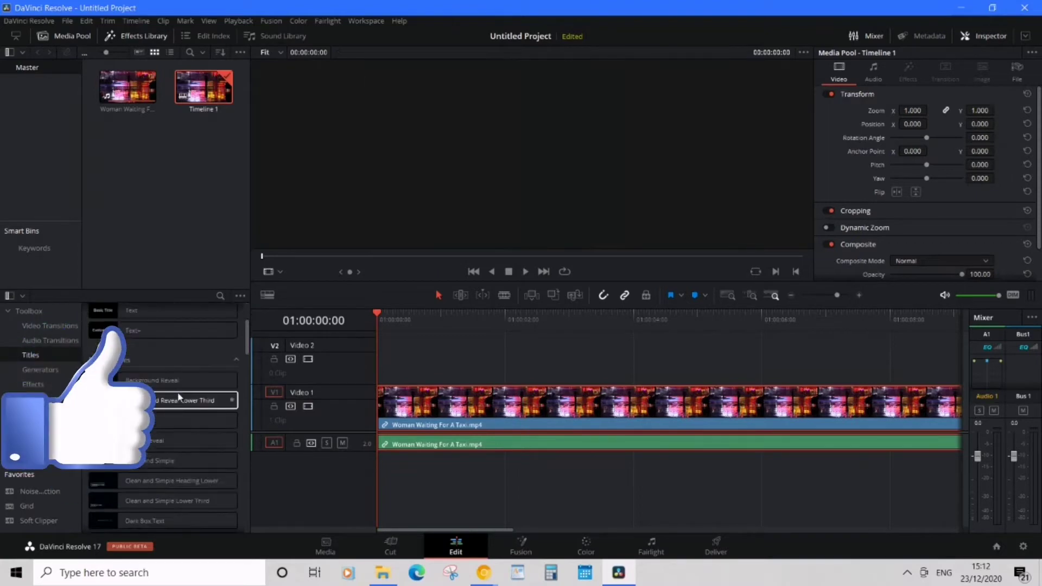
scroll(179, 397, "down", 1)
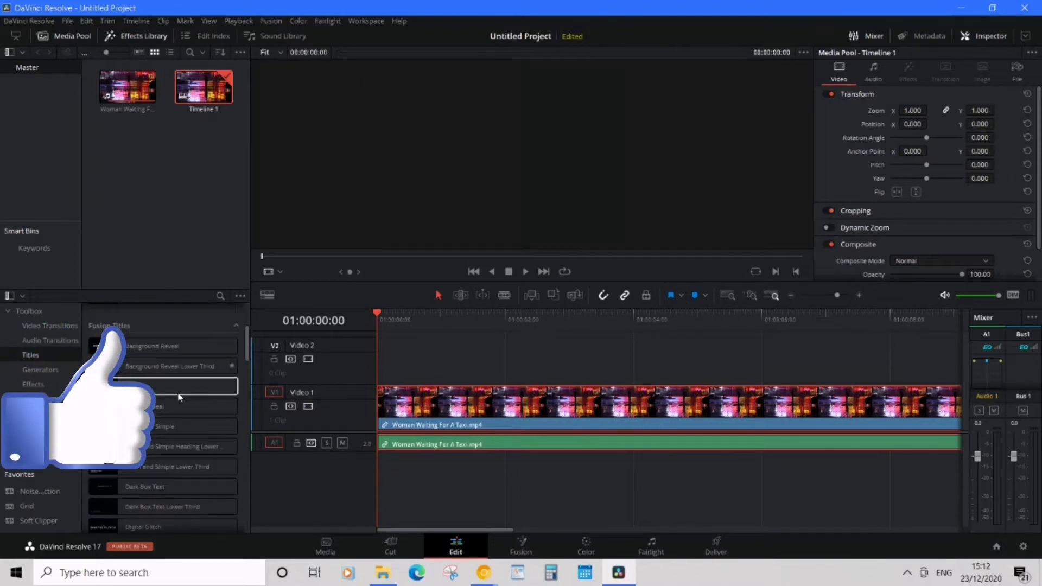
left_click(177, 423)
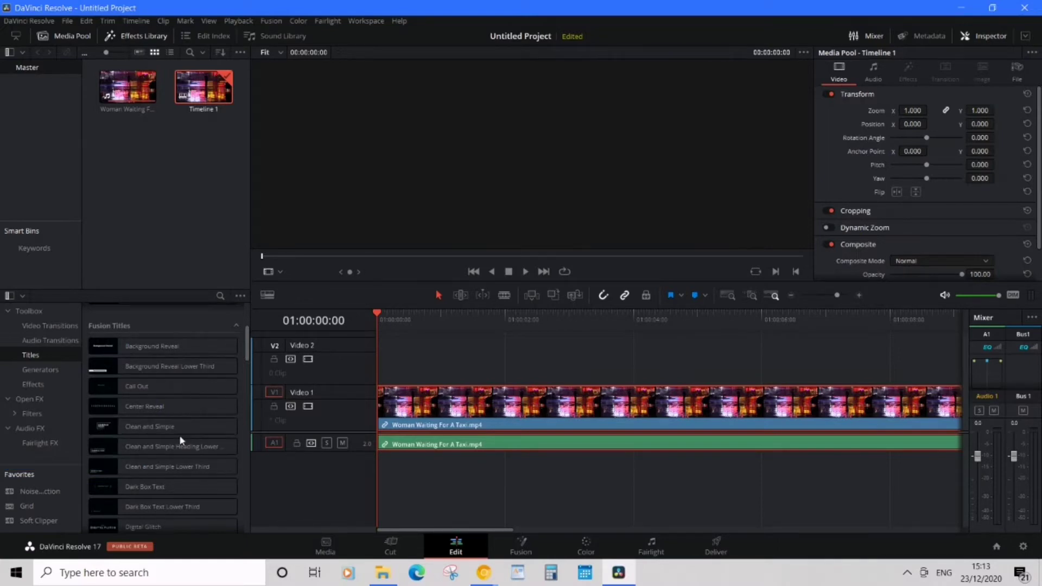
scroll(171, 424, "up", 4)
left_click(164, 415)
left_click(164, 417)
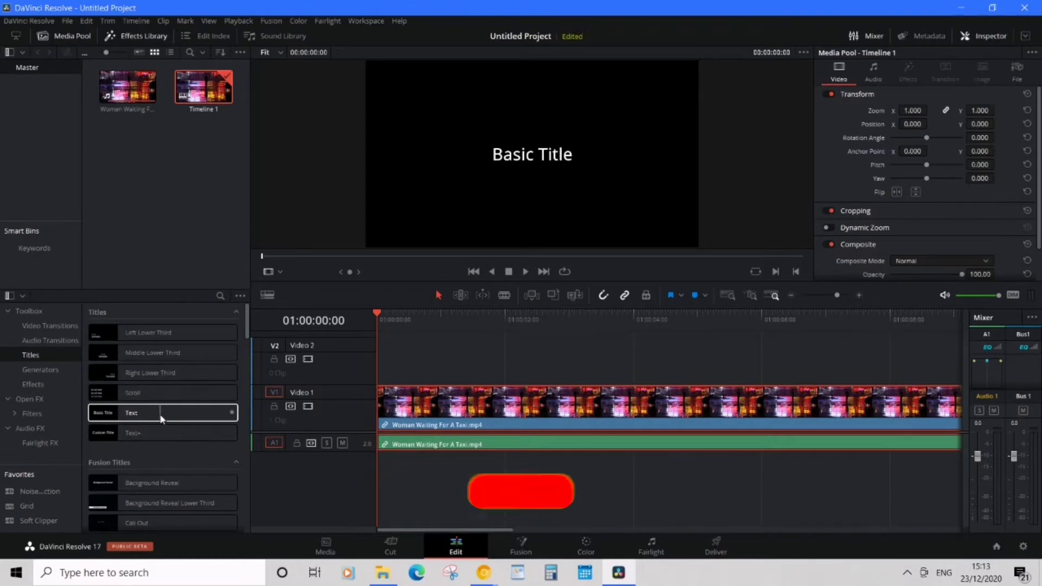
Drop the Text title at the start of Video 2, trim it shorter, and shift it slightly later.
left_click_drag(182, 415, 447, 376)
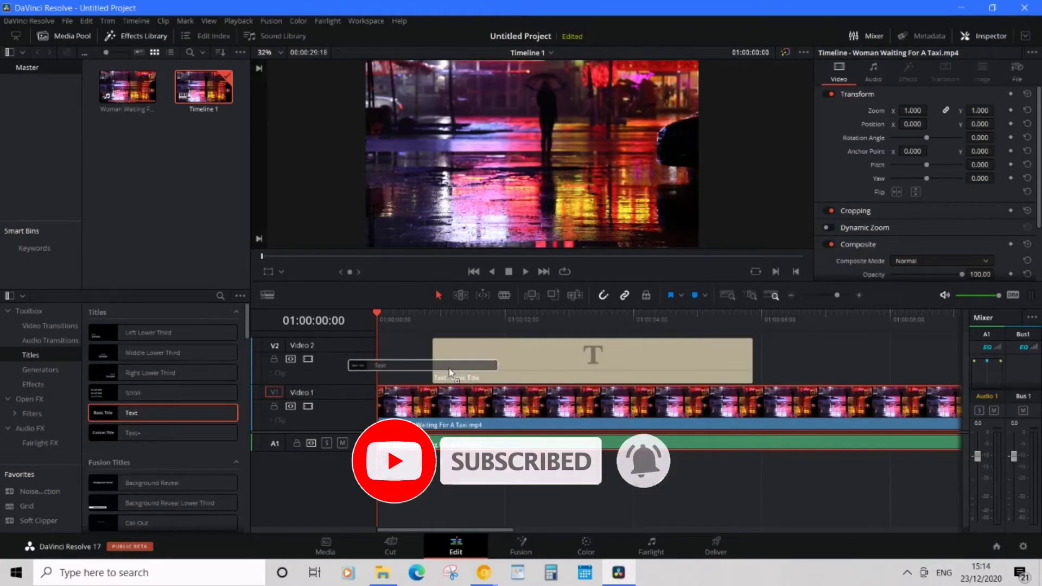
left_click_drag(447, 376, 415, 376)
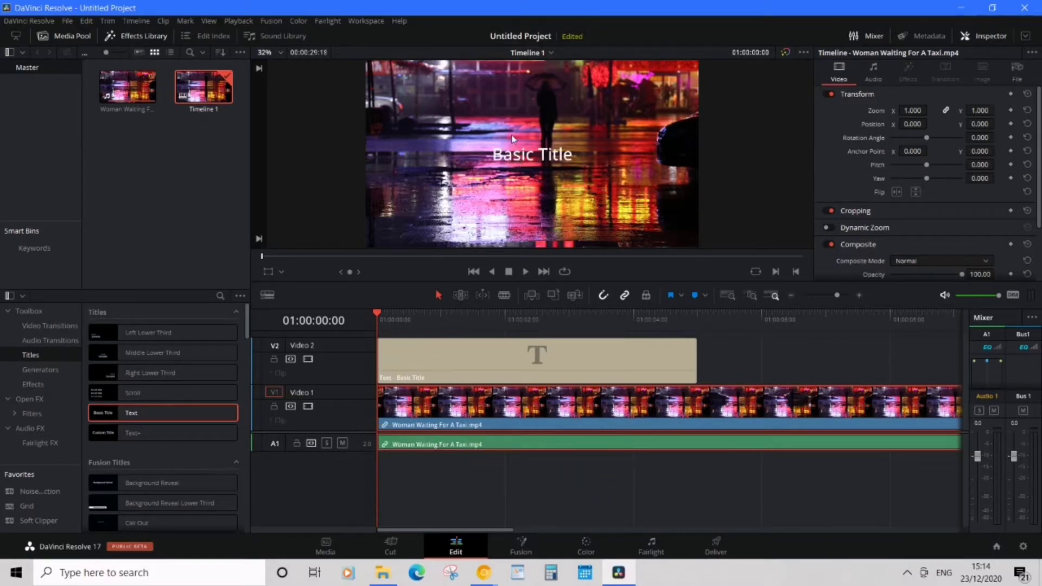
left_click_drag(695, 354, 540, 354)
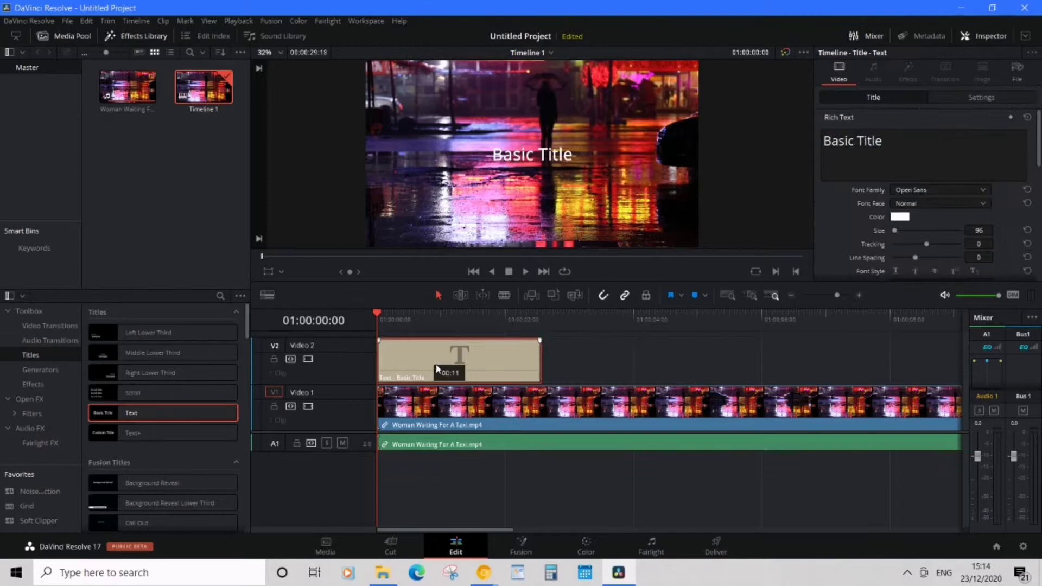
mouse_move(455, 351)
left_mouse_down()
mouse_move(483, 355)
mouse_move(464, 357)
left_mouse_up()
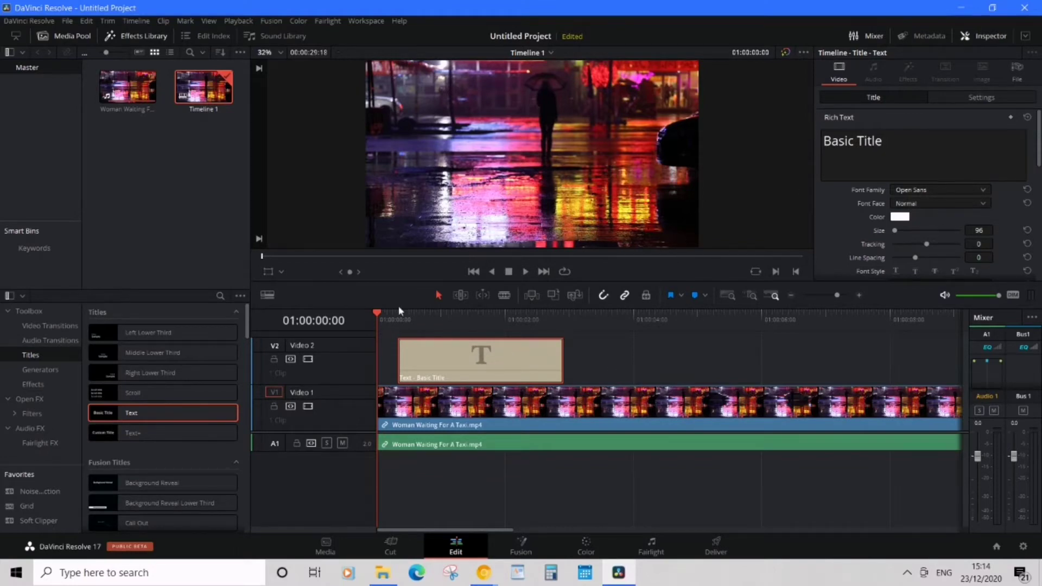
Park the playhead on the title clip and select all of its Basic Title text.
left_click(413, 312)
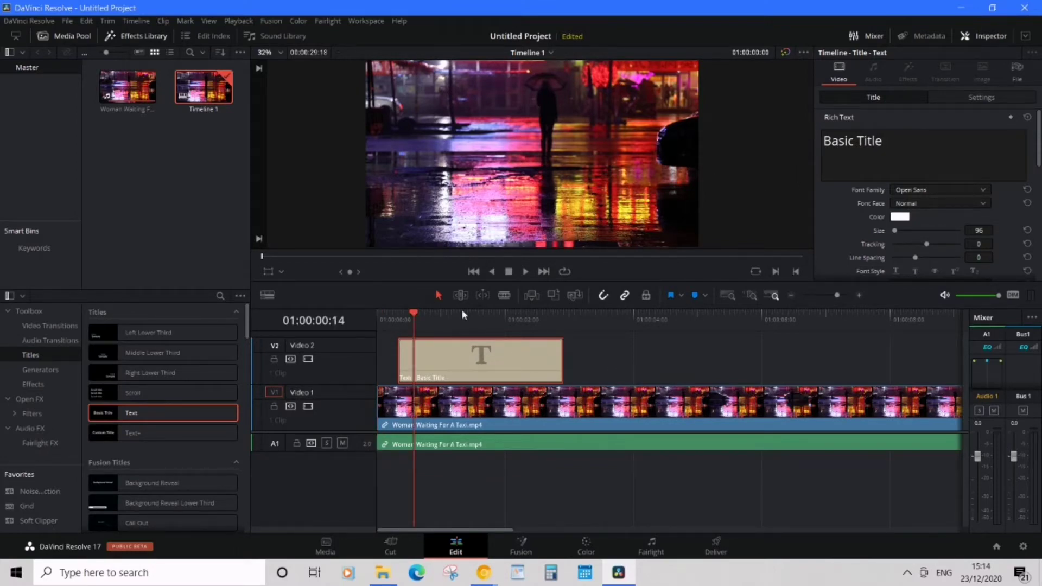
left_click(848, 141)
key("ctrl+a")
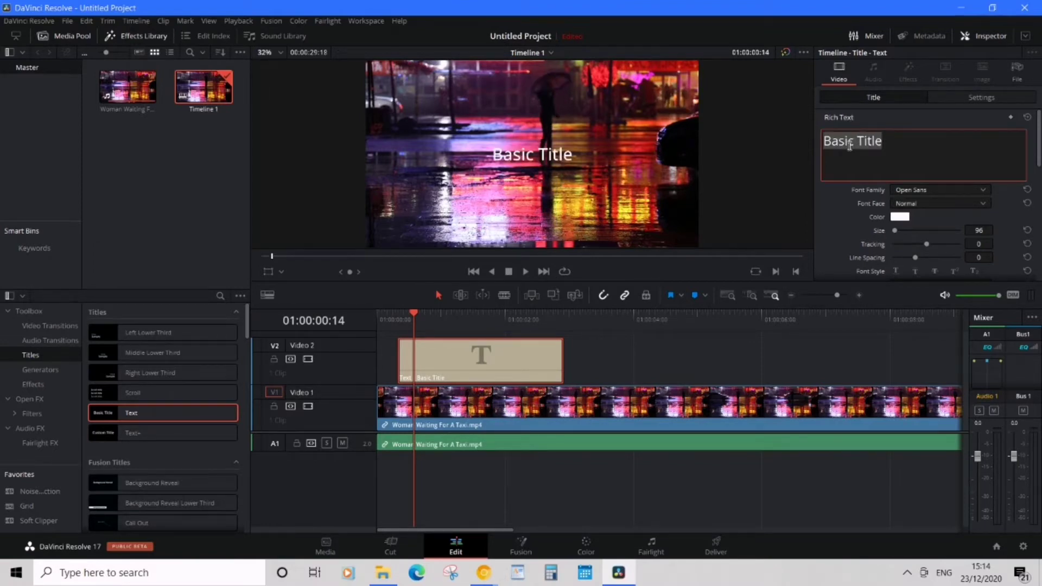
type("Rain")
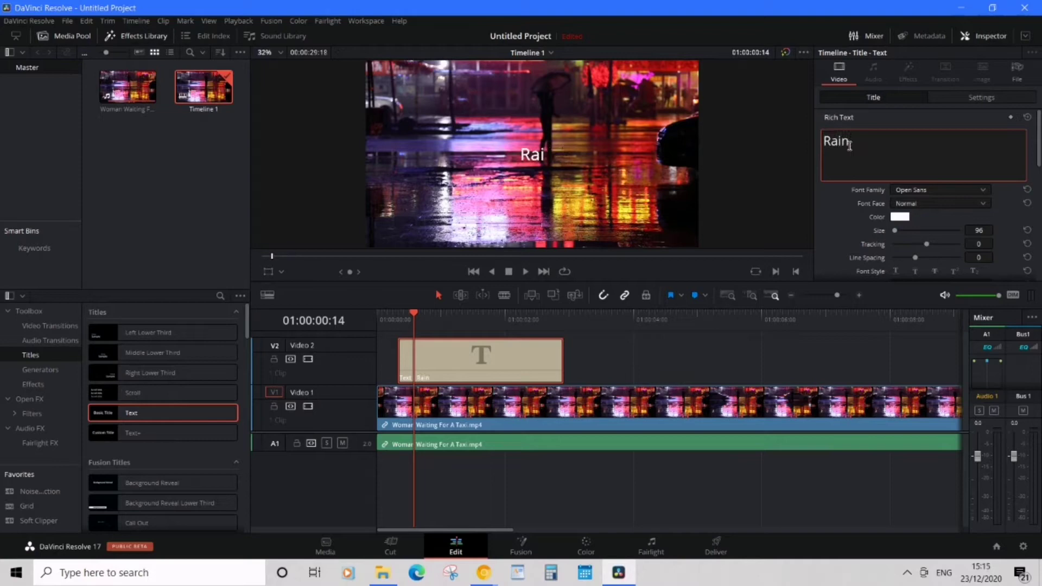
type("y Da")
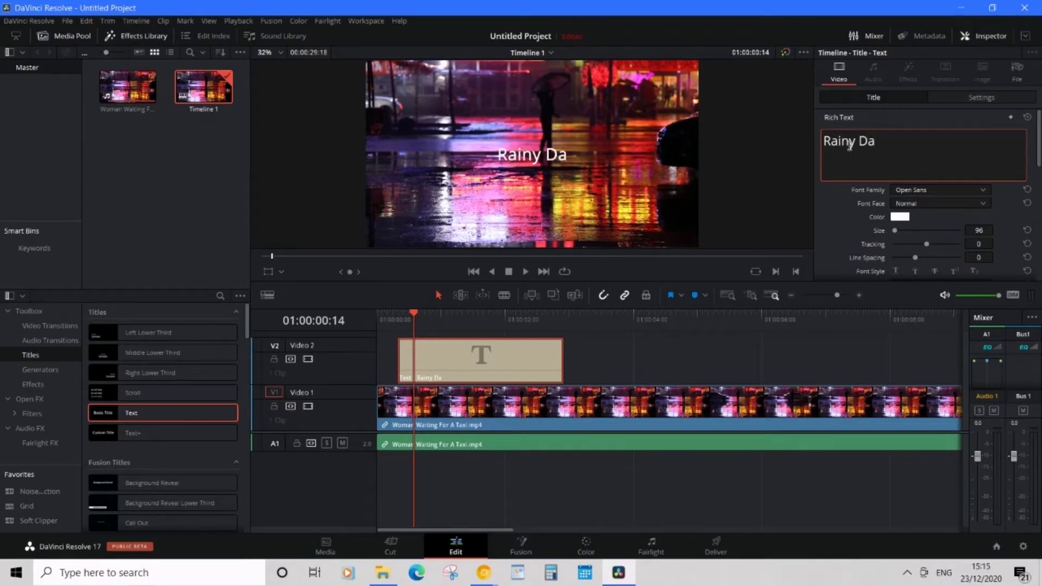
type("ys")
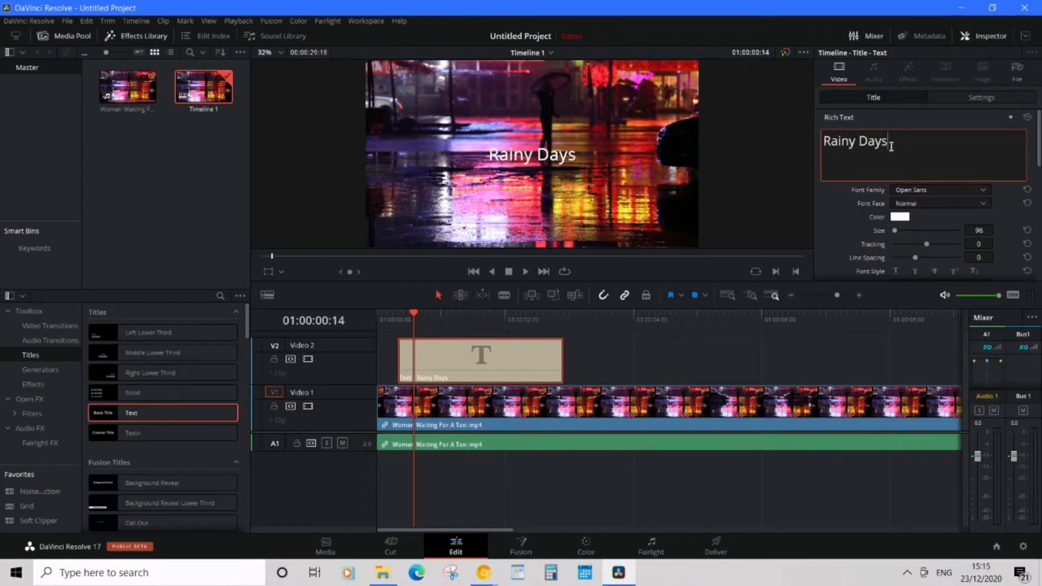
Set the title to Pacifico, Normal face after trying Bold, at size 101.
left_click(936, 192)
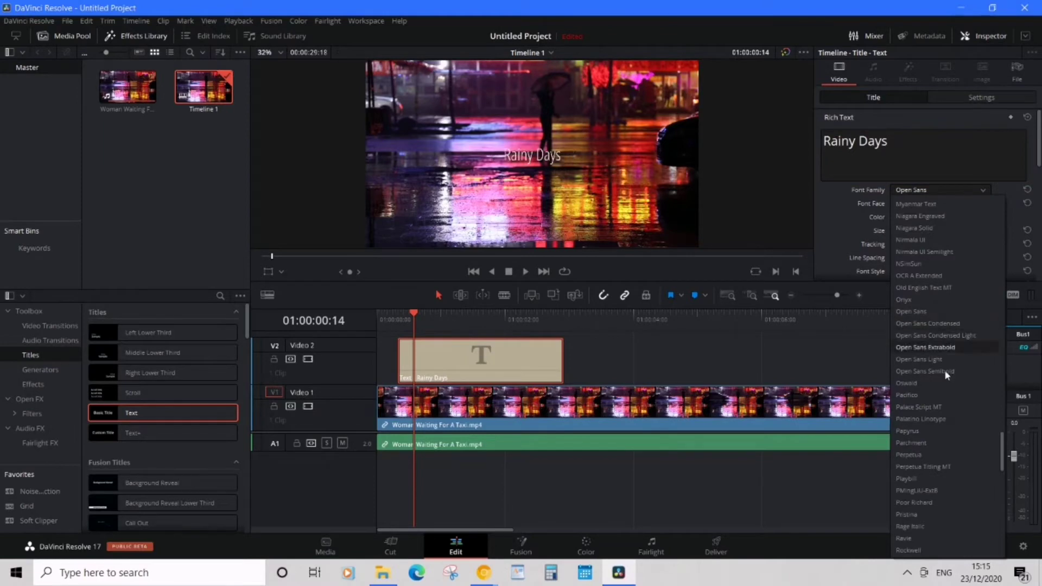
left_click(941, 395)
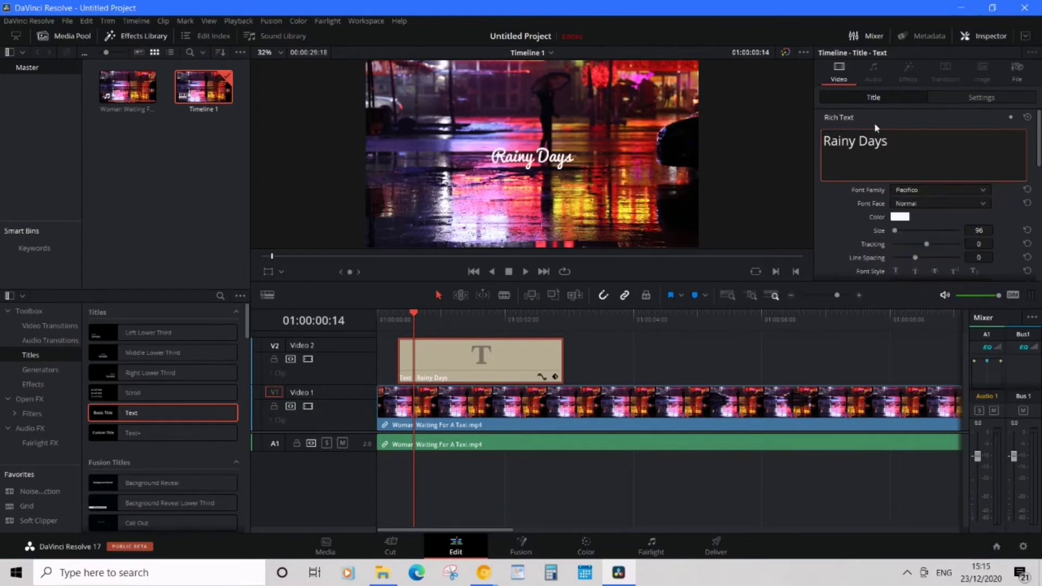
left_click(927, 201)
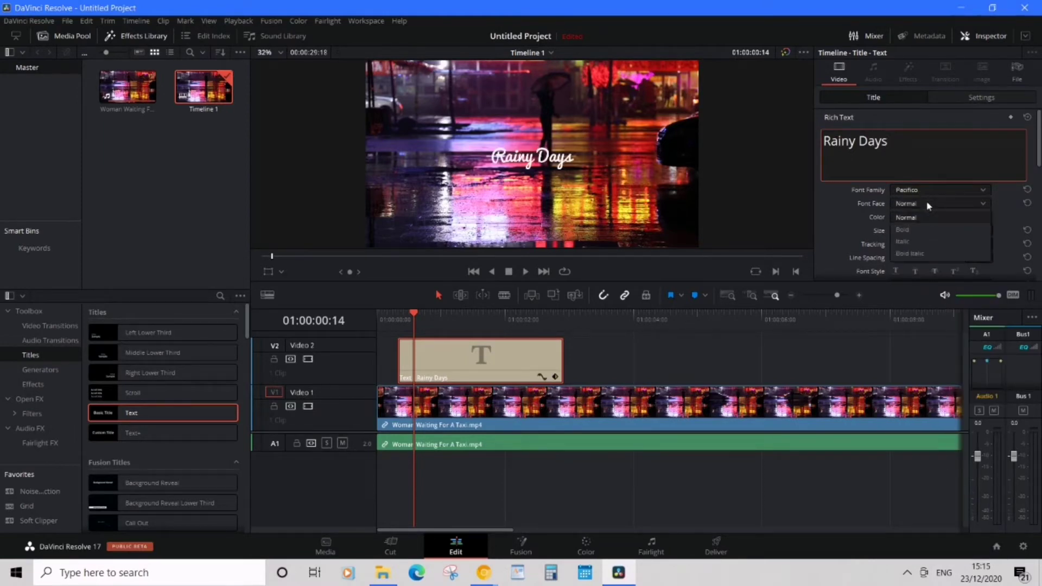
left_click(928, 228)
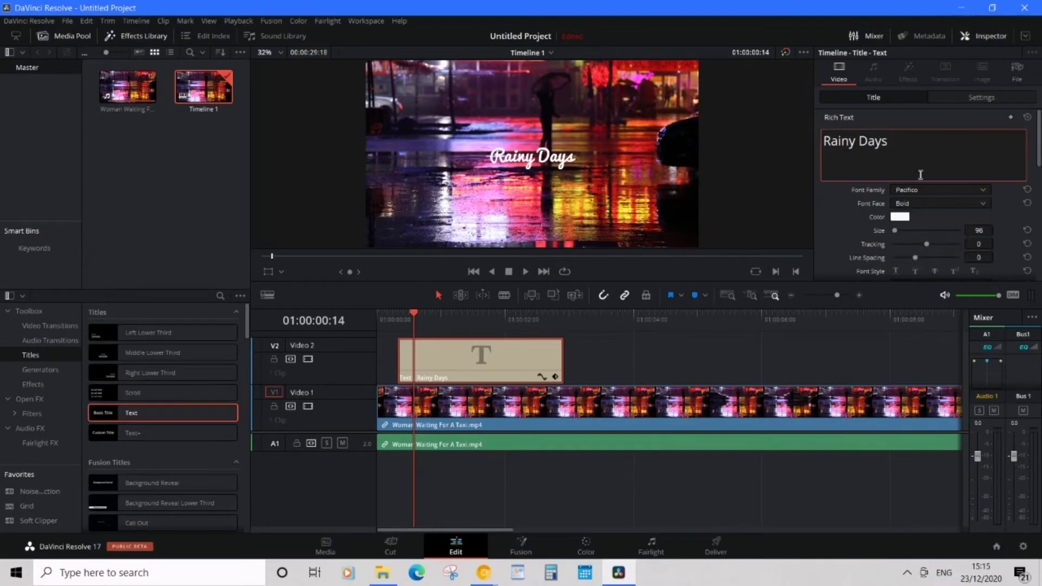
left_click(909, 208)
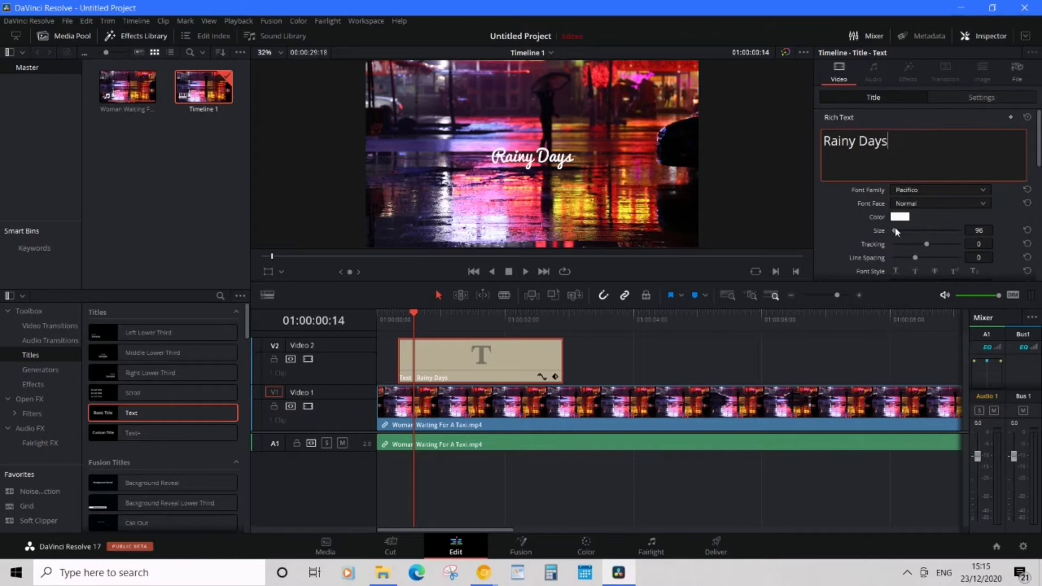
mouse_move(896, 232)
left_mouse_down()
mouse_move(914, 231)
mouse_move(886, 237)
mouse_move(895, 235)
left_mouse_up()
scroll(909, 251, "down", 1)
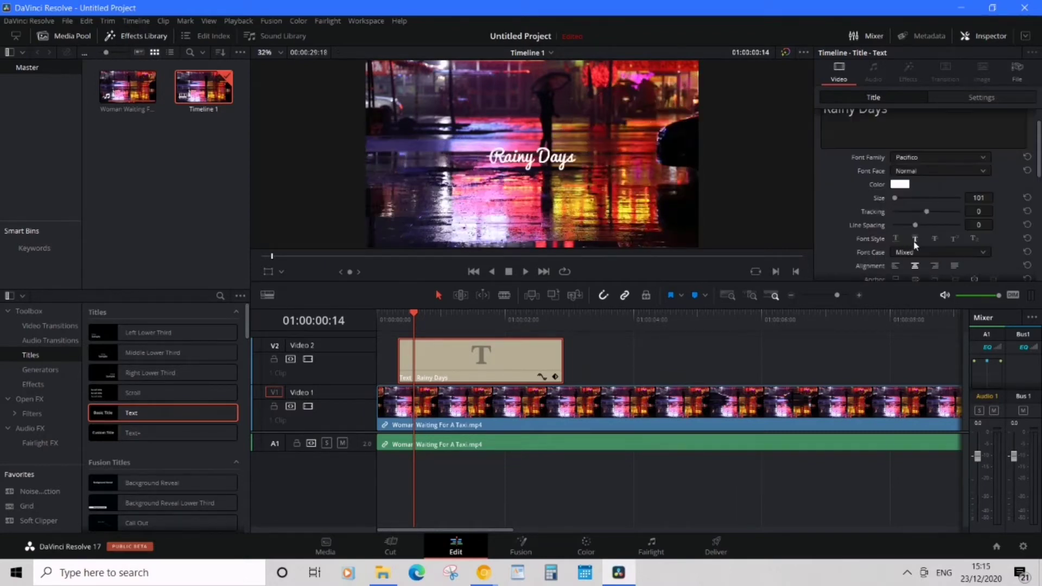
scroll(914, 244, "down", 1)
scroll(913, 246, "down", 1)
scroll(901, 250, "down", 1)
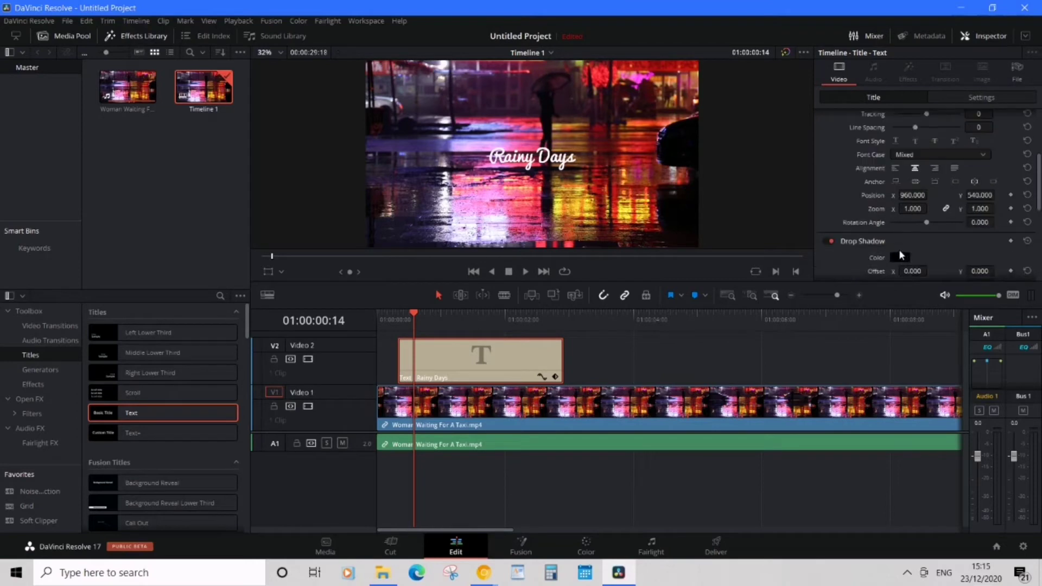
Nudge Position X and Drop Shadow Offset X, then reset both to their defaults.
left_click_drag(906, 195, 931, 195)
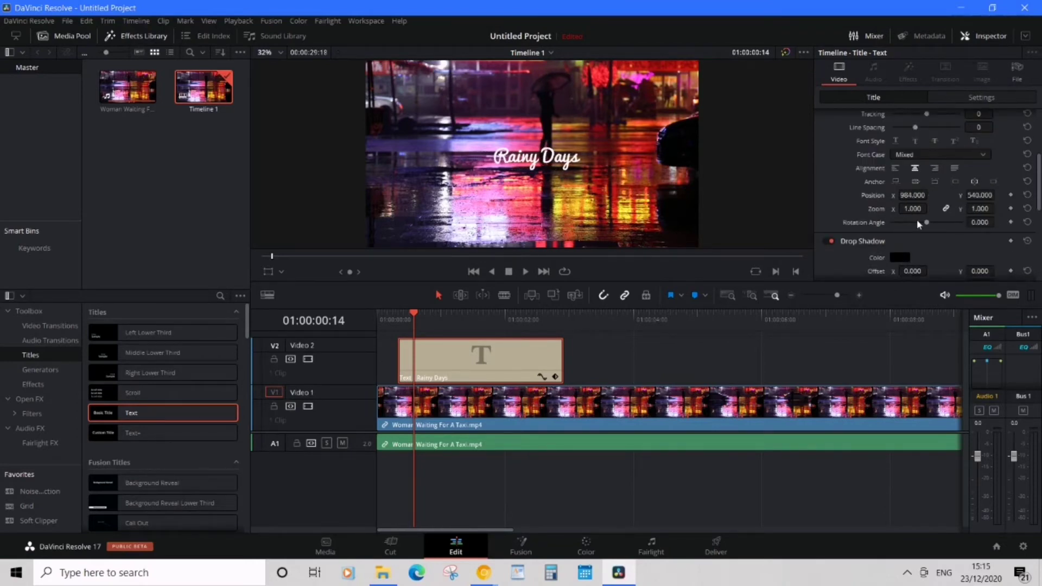
left_click(1027, 196)
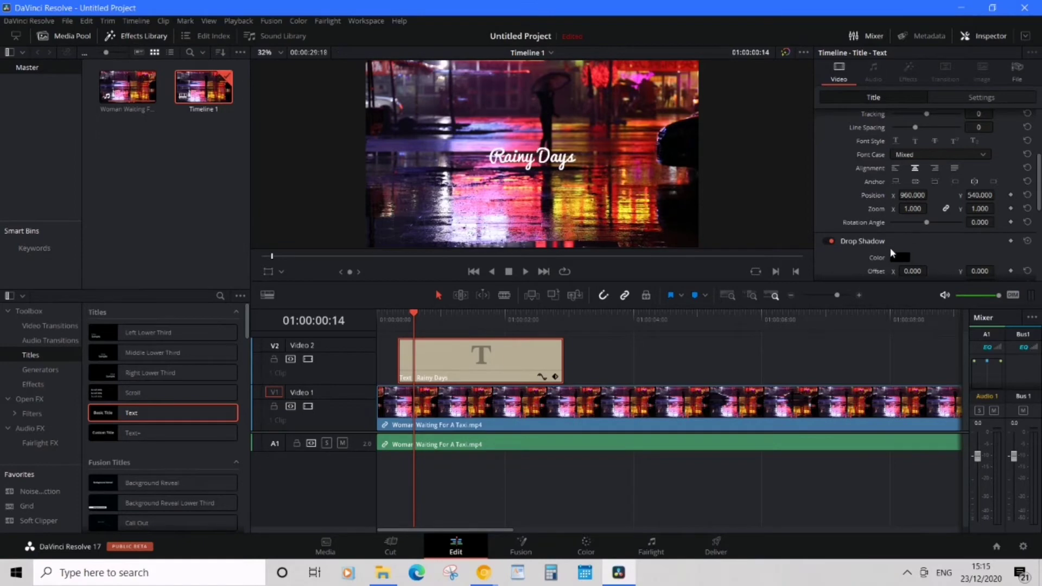
scroll(889, 252, "down", 2)
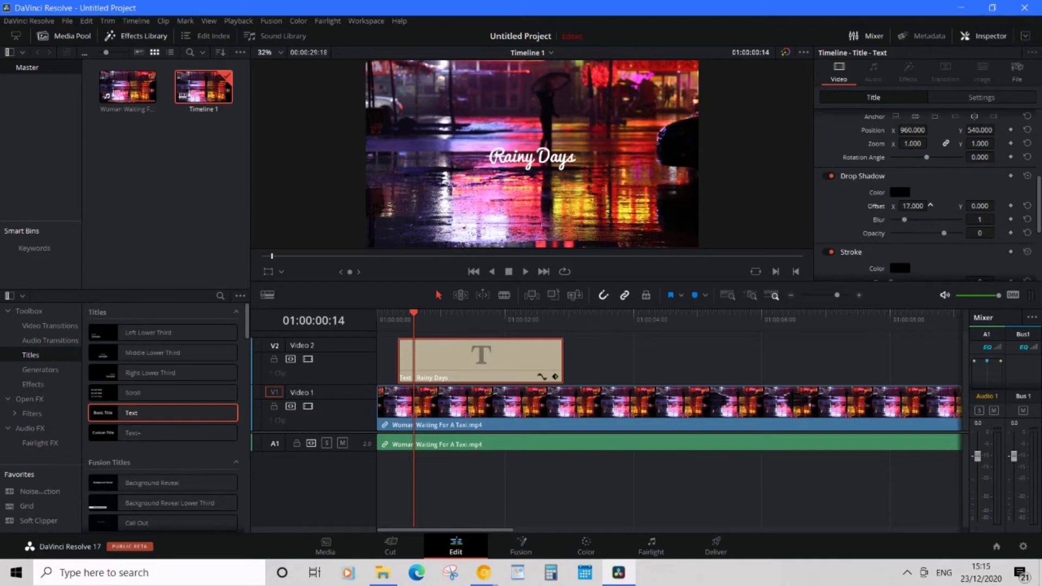
left_click_drag(931, 205, 931, 205)
left_click(1026, 206)
scroll(887, 234, "down", 3)
scroll(909, 233, "up", 3)
scroll(909, 234, "up", 1)
Set the title clip's Transform zoom to 0.670, then return to the Title settings.
left_click(966, 97)
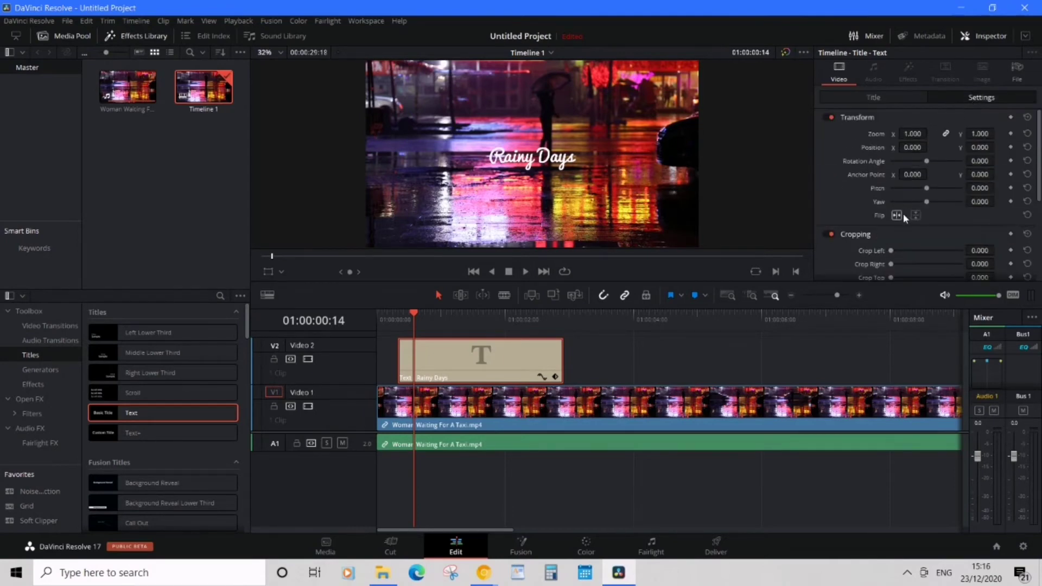
left_click_drag(914, 134, 928, 133)
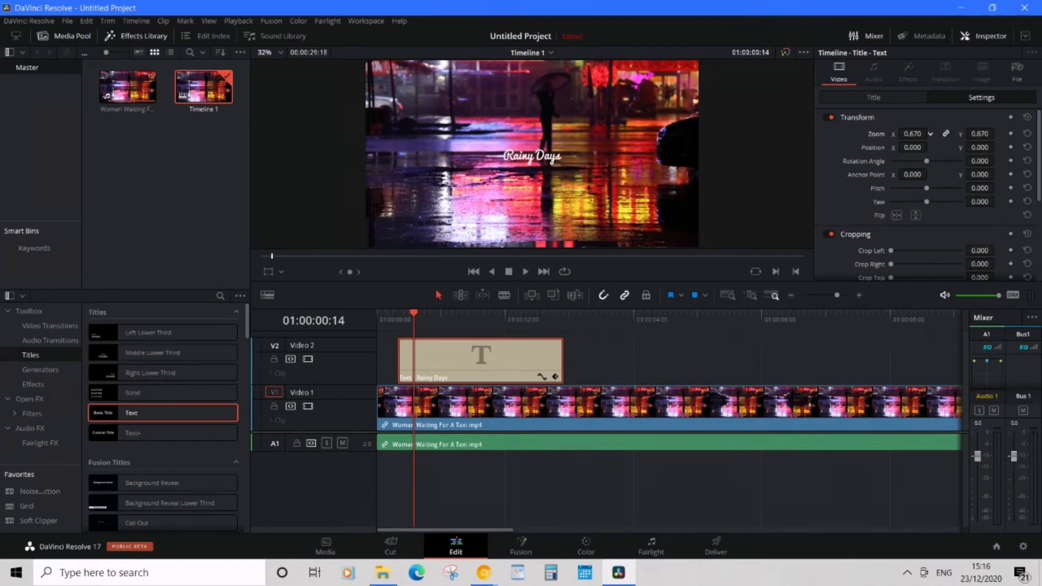
scroll(894, 193, "down", 2)
scroll(895, 193, "down", 1)
scroll(926, 175, "up", 3)
left_click(873, 97)
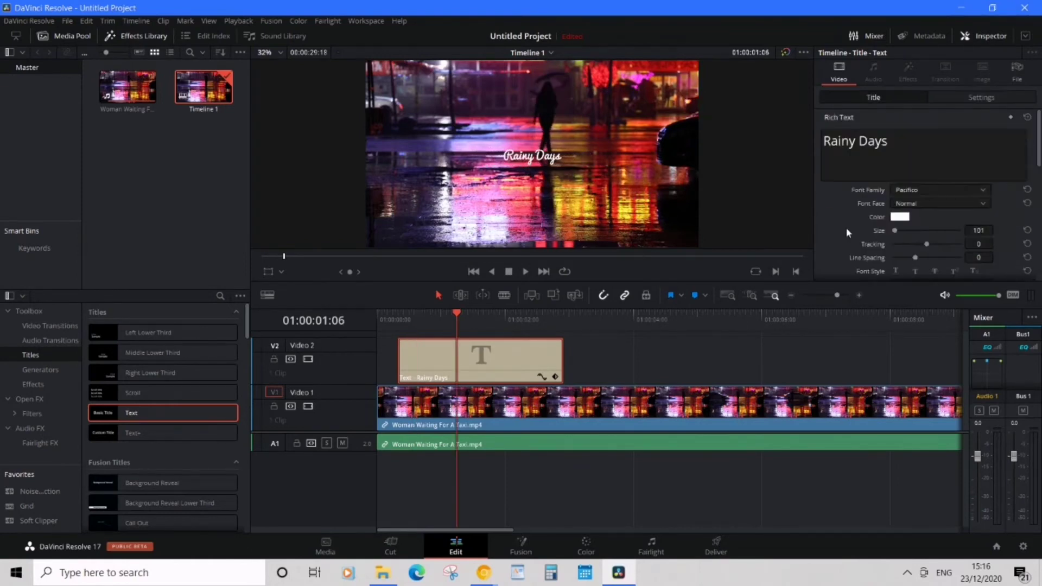
left_click(900, 217)
left_click(568, 202)
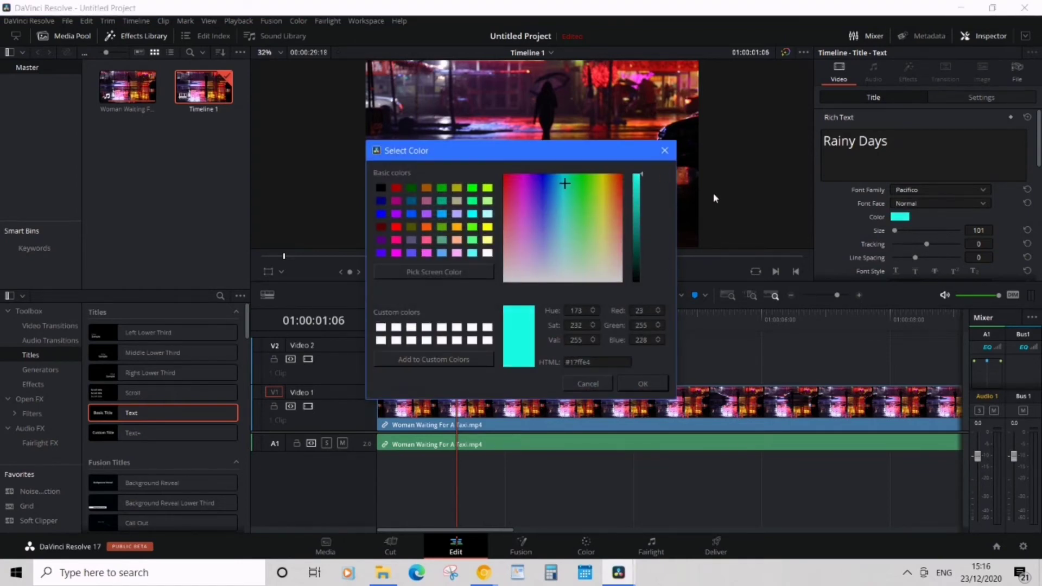
left_click(640, 384)
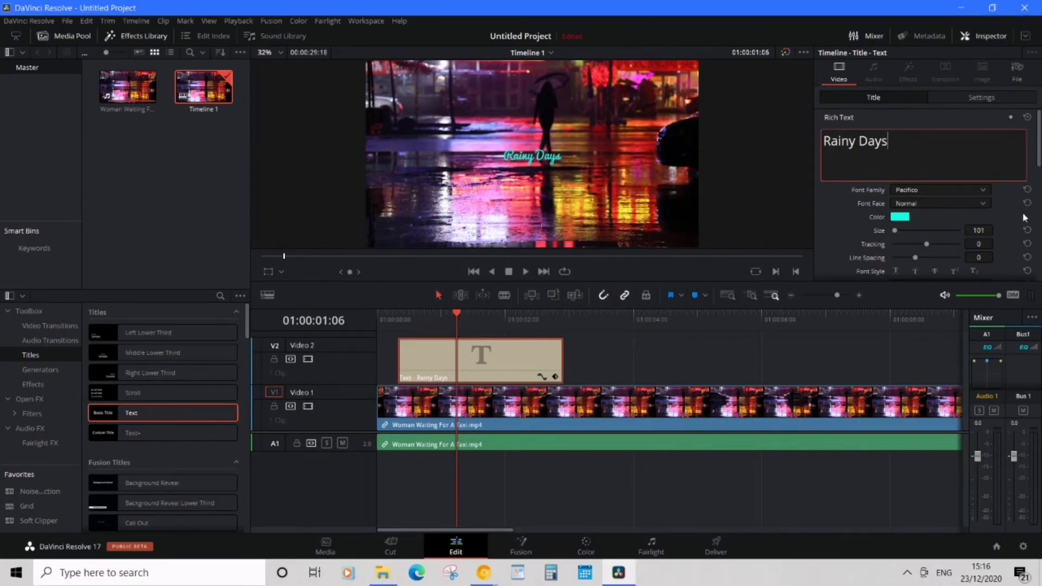
key("ctrl+z")
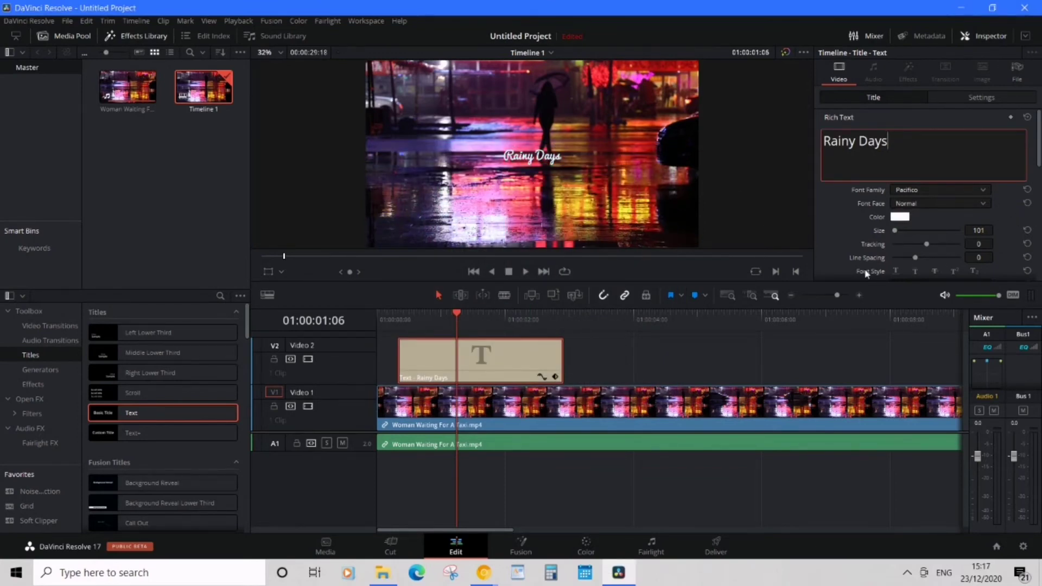